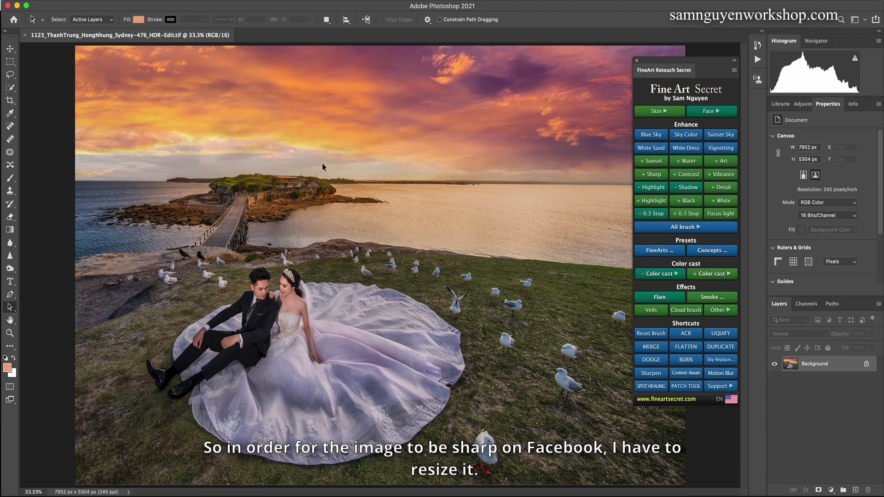
# Step: Resize the wedding photo to 2048 px wide (2048 × 1366) and view it at 100%
pyautogui.click(115, 0)
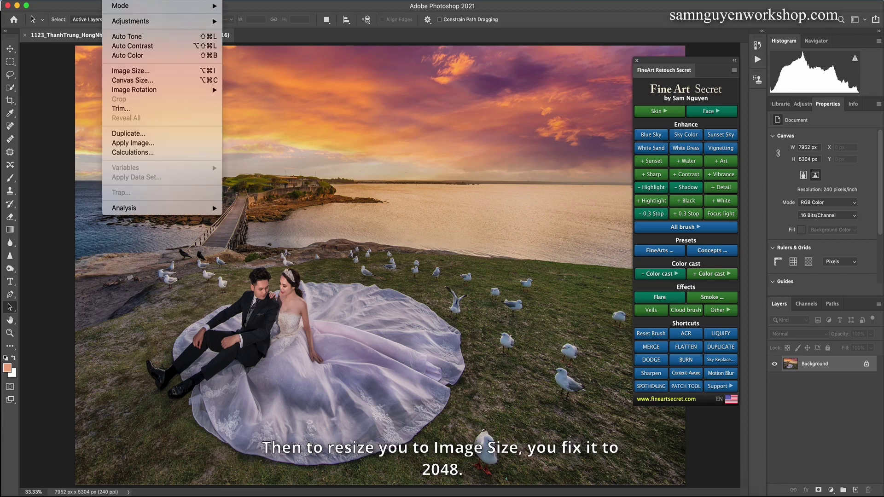
pyautogui.click(133, 71)
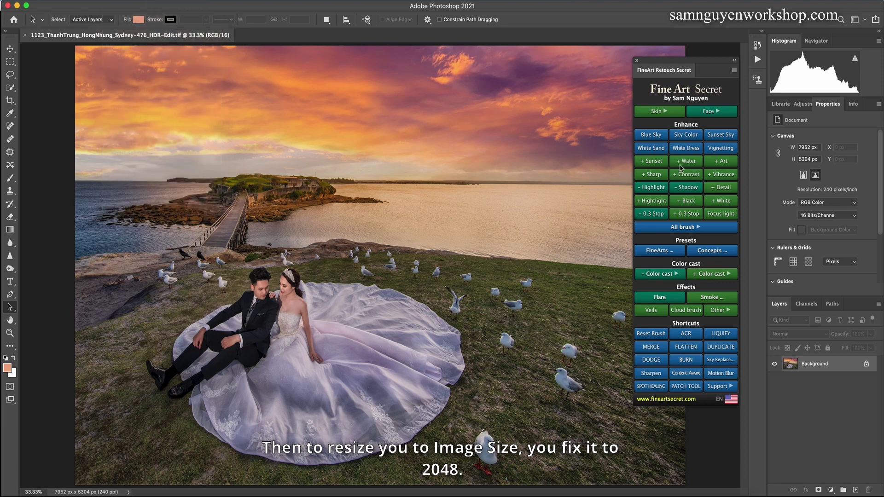
pyautogui.write('2048')
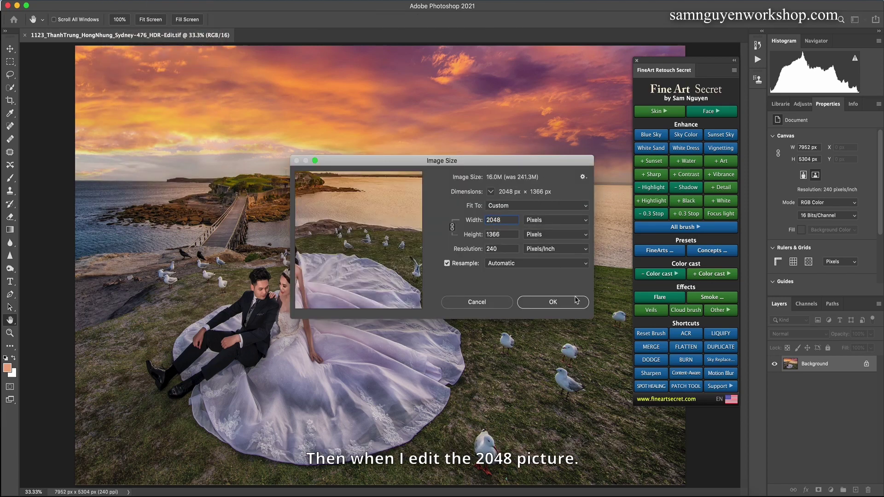
pyautogui.click(553, 302)
pyautogui.press('a')
pyautogui.press('super+1')
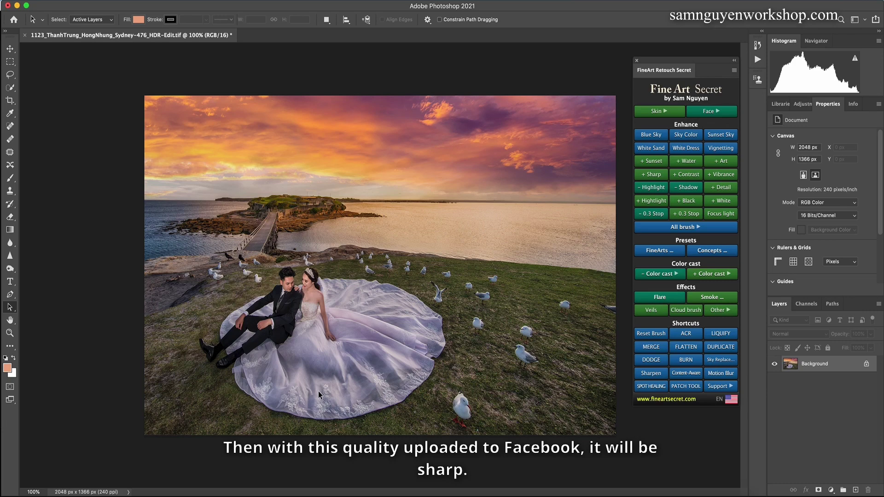
# Step: Undo the resize, then make a 2048 × 1366 Facebook copy with the FineArt Resize FB action
pyautogui.press('super+z')
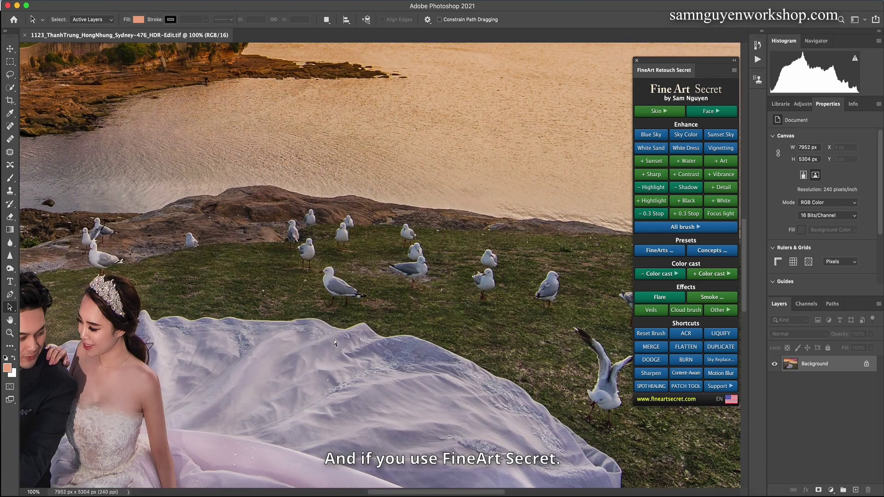
pyautogui.press('super+minus')
pyautogui.press('super+minus')
pyautogui.press('super+minus')
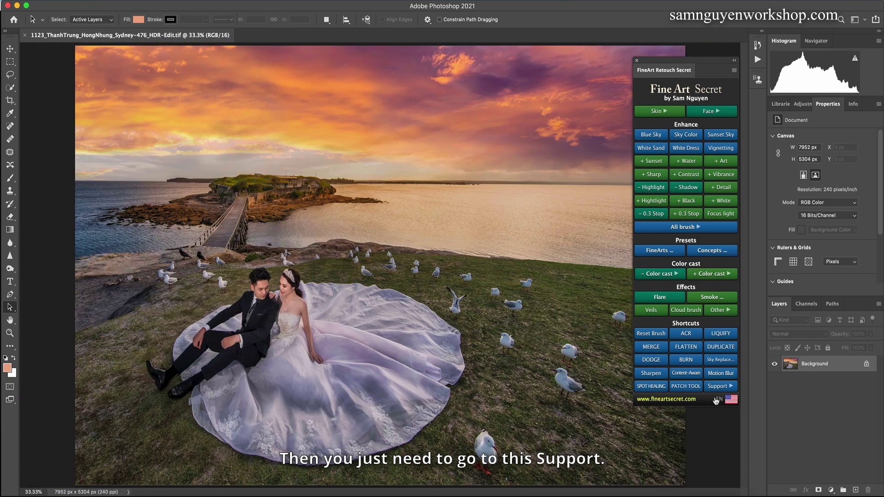
pyautogui.click(721, 388)
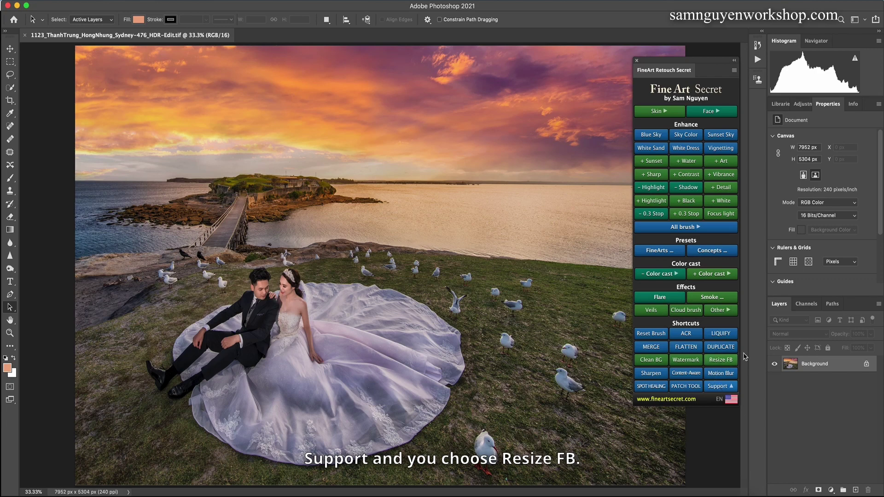
pyautogui.click(721, 360)
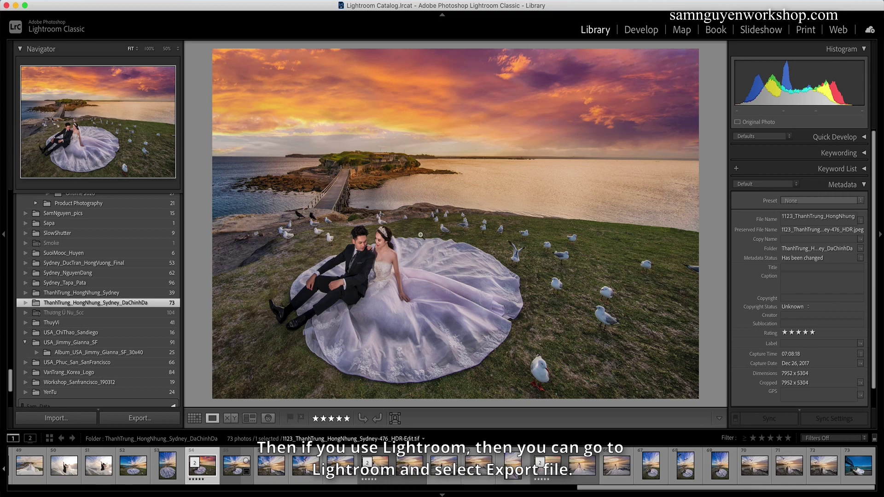
# Step: In File > Export, set Resize to Fit to Long Edge at 2,048 pixels and 95 ppi
pyautogui.click(94, 2)
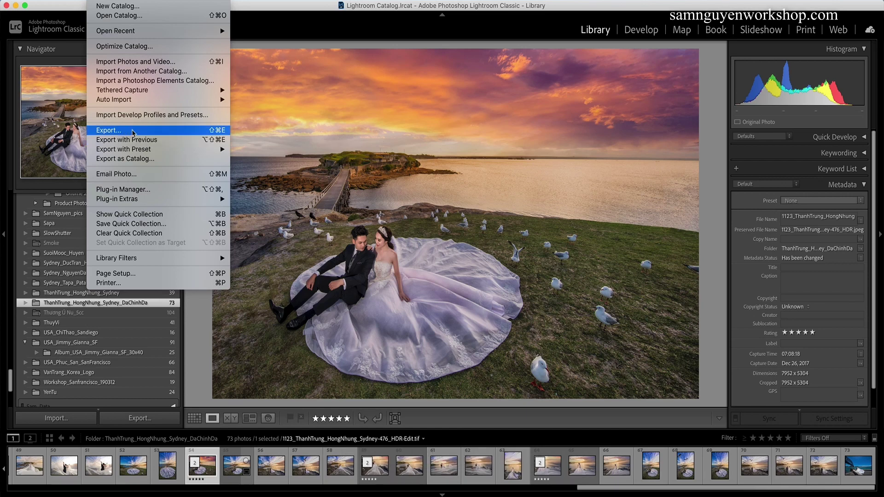
pyautogui.click(119, 131)
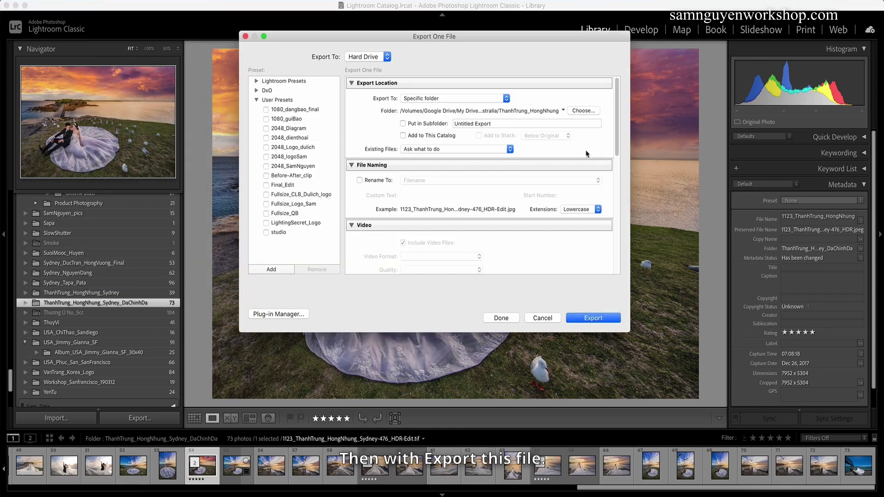
pyautogui.scroll(-2, 619, 131)
pyautogui.moveTo(618, 131); pyautogui.dragTo(615, 176)
pyautogui.click(360, 203)
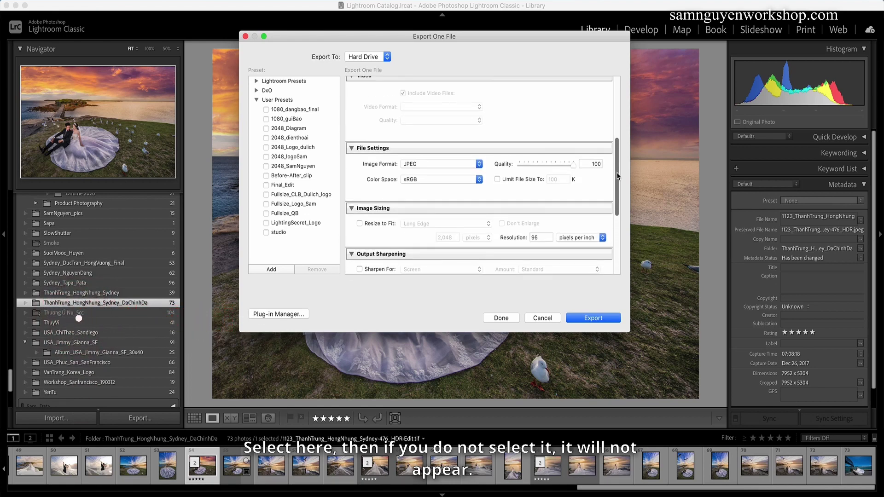
pyautogui.click(376, 225)
pyautogui.click(410, 224)
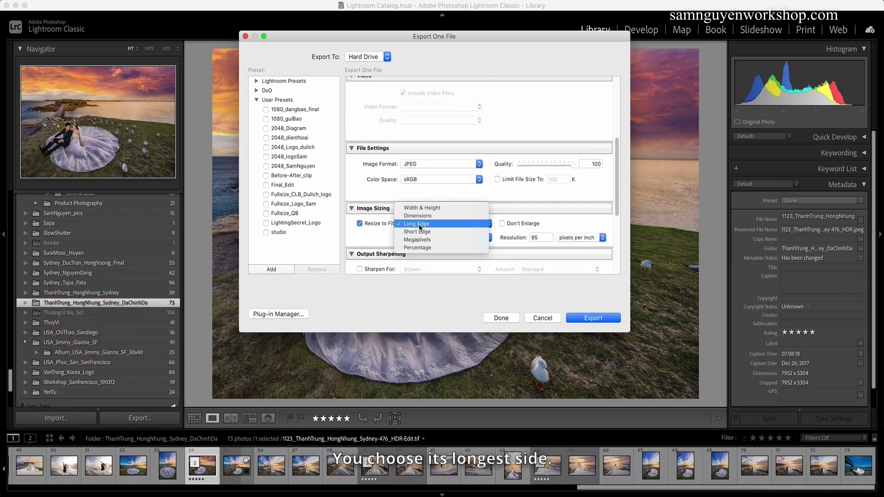
pyautogui.click(420, 226)
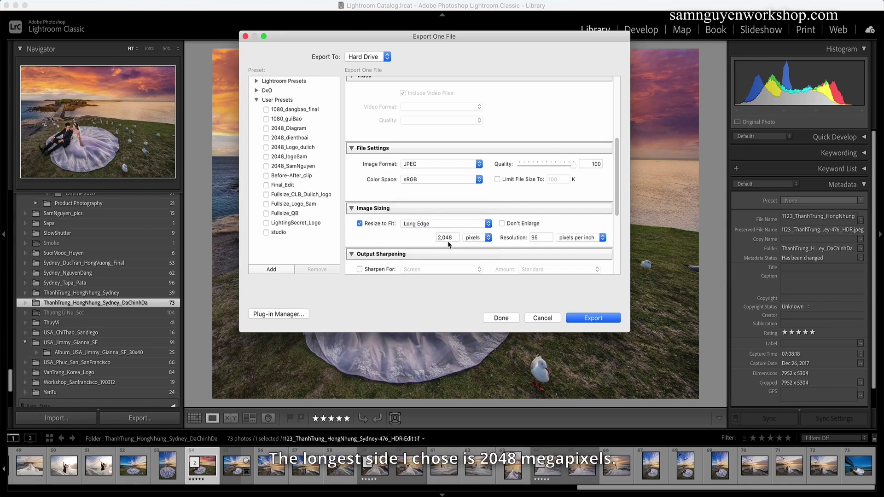
pyautogui.scroll(-2, 453, 240)
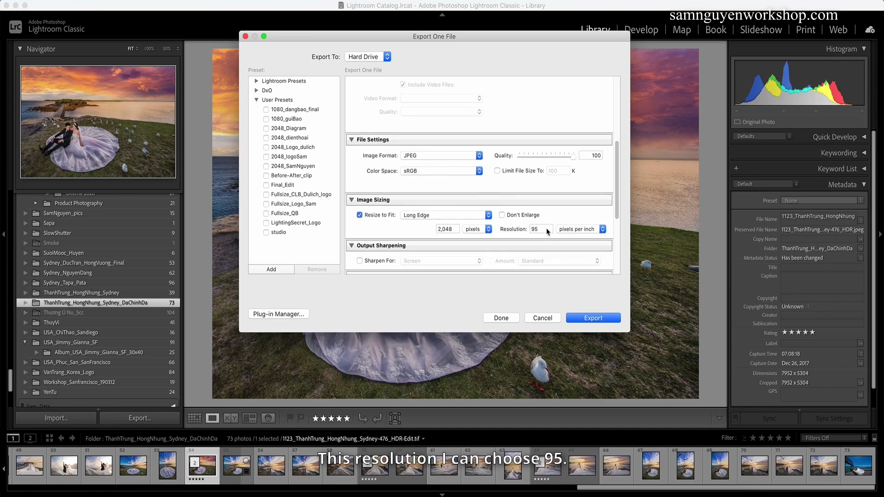
pyautogui.scroll(-1, 516, 235)
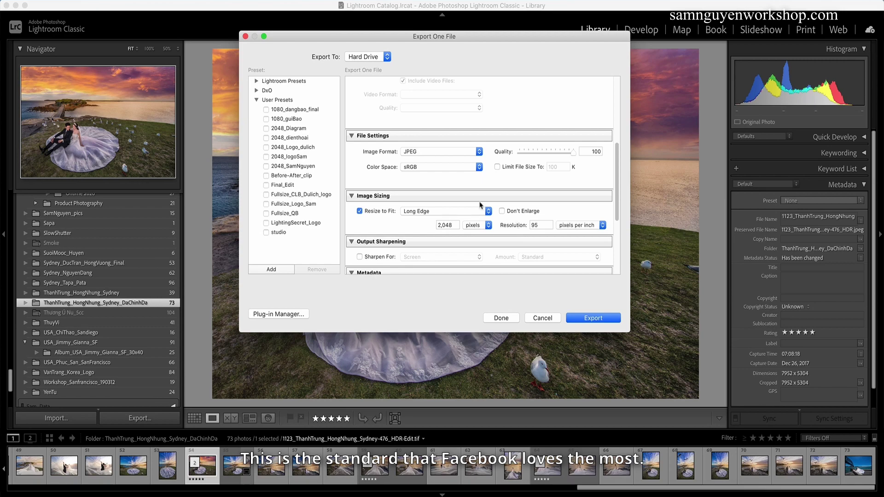
pyautogui.scroll(-1, 448, 225)
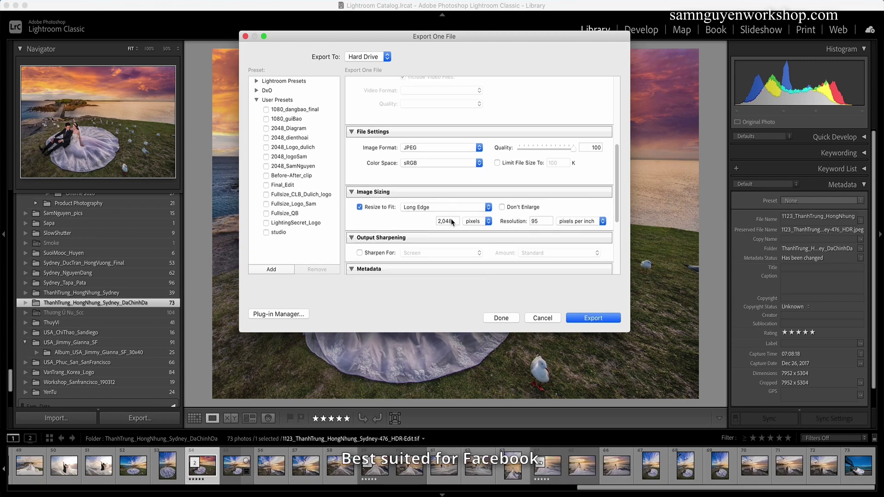
# Step: Keep the watermark enabled on export and open it in the Watermark Editor
pyautogui.moveTo(617, 192); pyautogui.dragTo(616, 255)
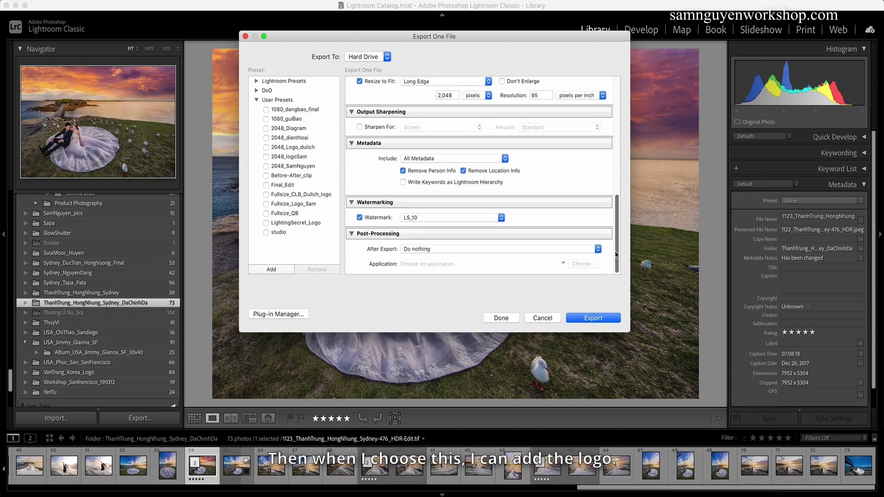
pyautogui.click(371, 219)
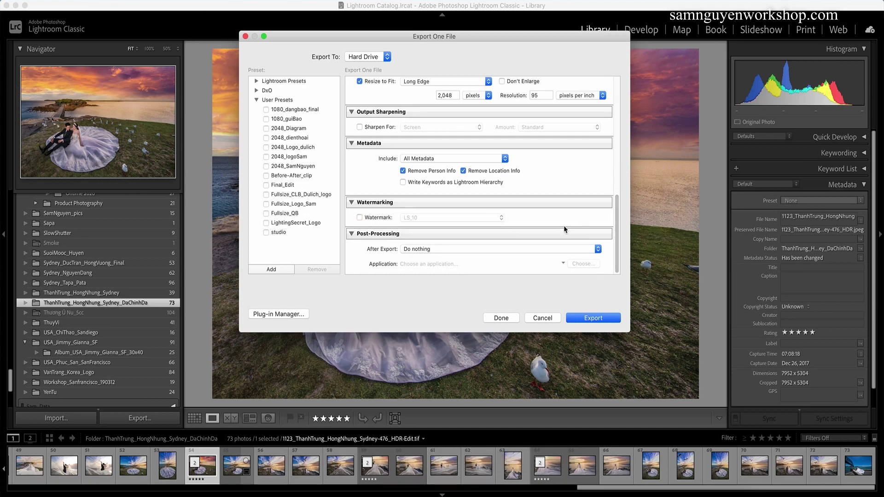
pyautogui.scroll(1, 566, 229)
pyautogui.click(378, 223)
pyautogui.click(432, 224)
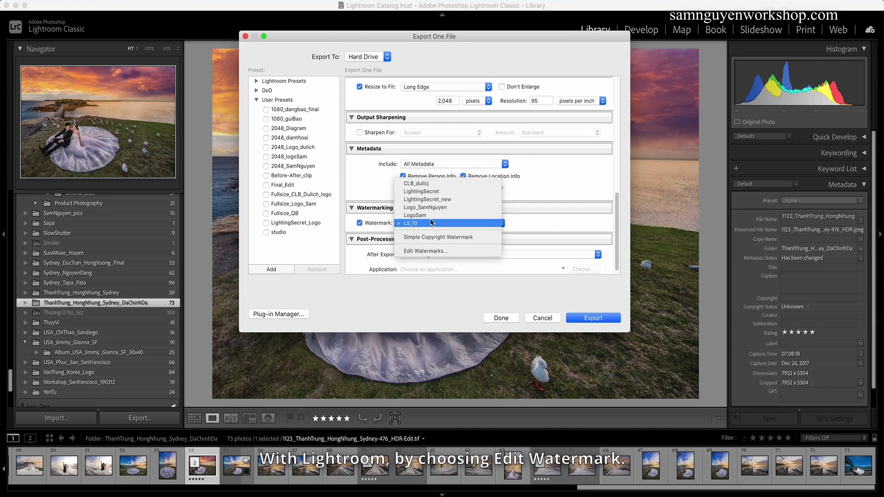
pyautogui.click(428, 251)
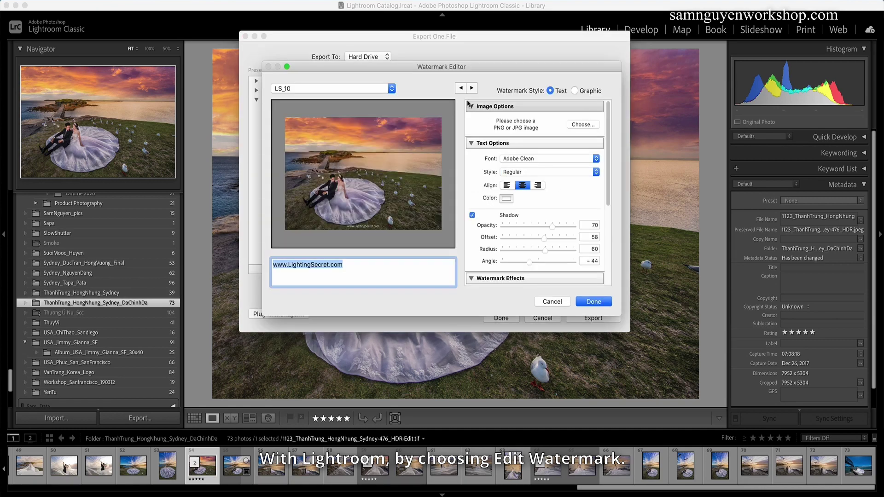
pyautogui.click(346, 269)
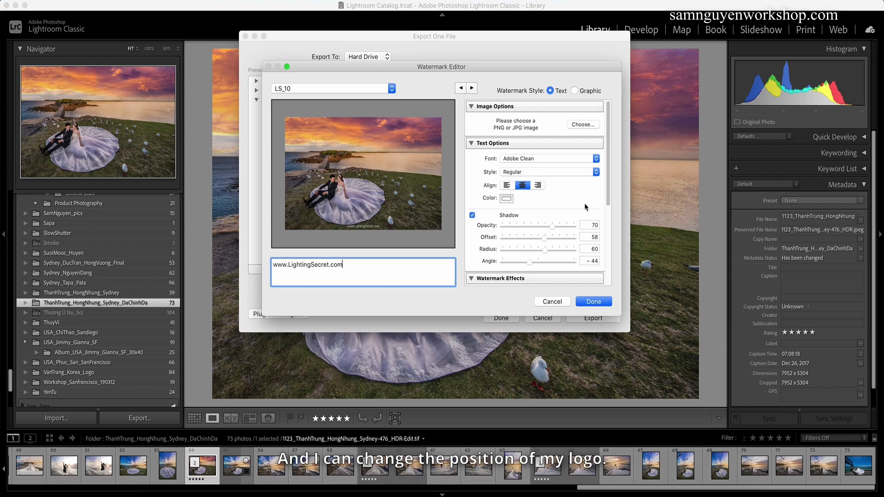
# Step: Set the watermark anchor to the bottom-centre position
pyautogui.scroll(-3, 570, 193)
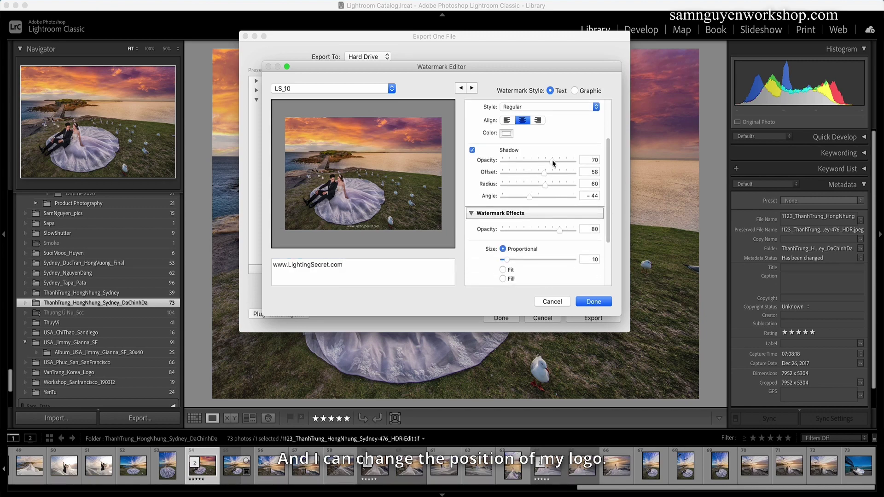
pyautogui.scroll(-3, 534, 249)
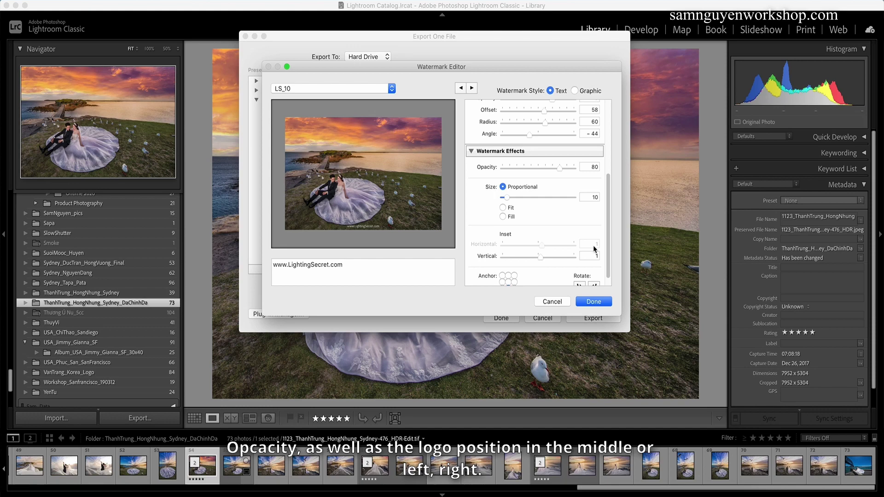
pyautogui.scroll(-1, 530, 258)
pyautogui.click(508, 271)
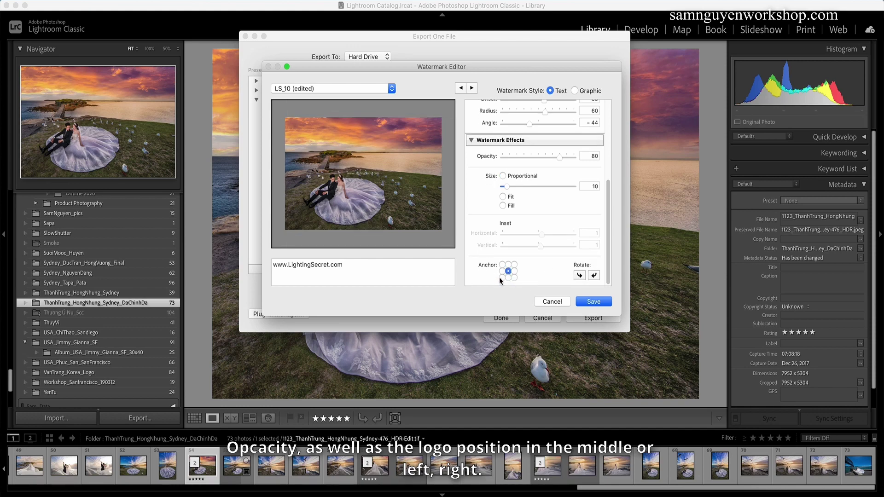
pyautogui.click(502, 278)
pyautogui.click(514, 278)
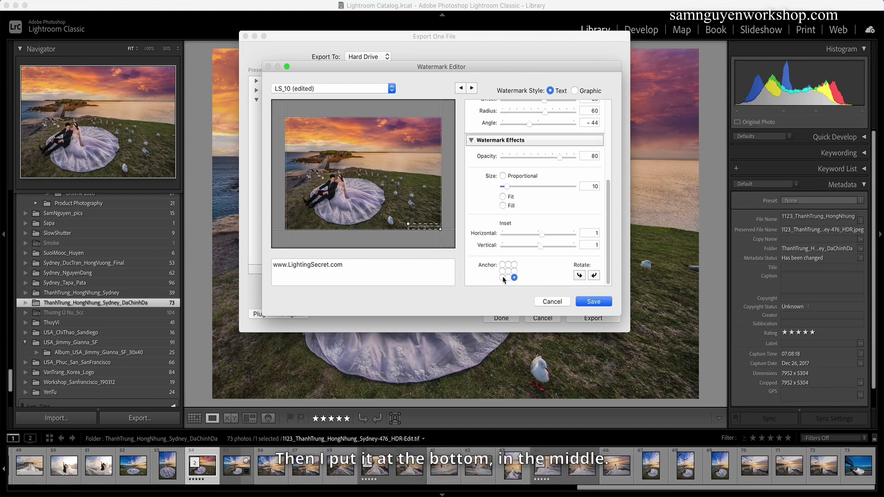
pyautogui.click(507, 277)
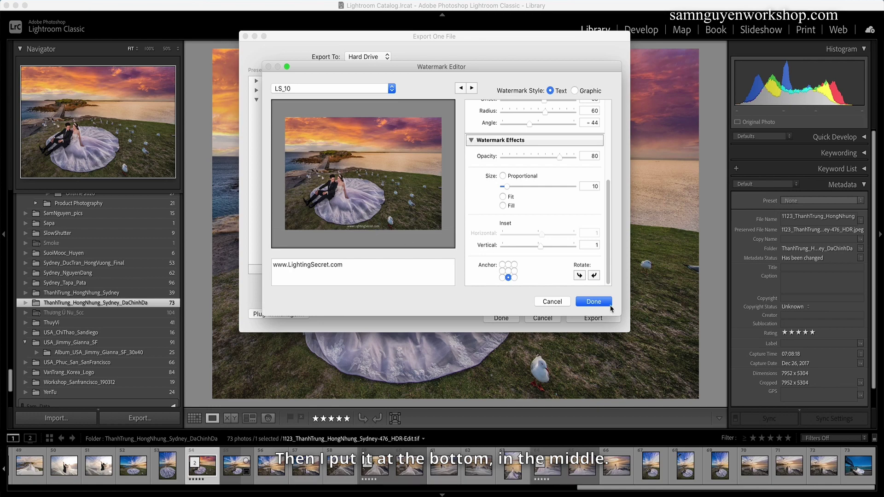
# Step: Finish the watermark and save the export settings as a user preset named 'Facebook'
pyautogui.click(597, 301)
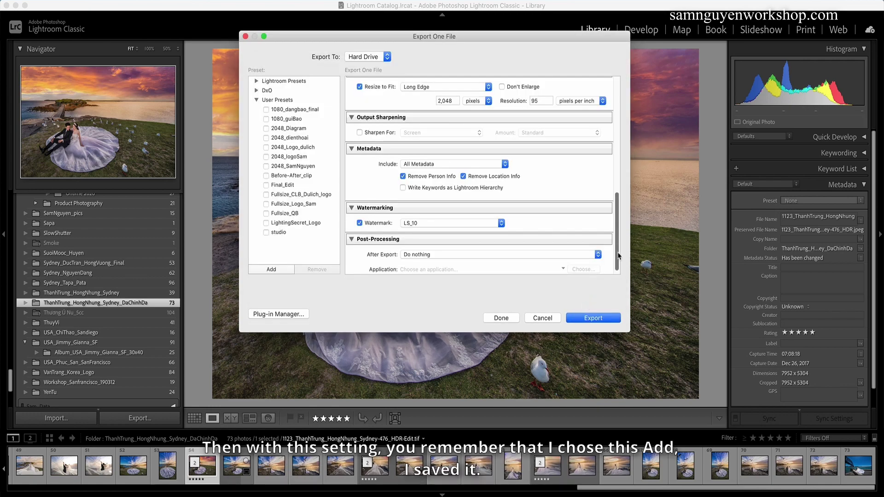
pyautogui.moveTo(621, 258); pyautogui.dragTo(615, 289)
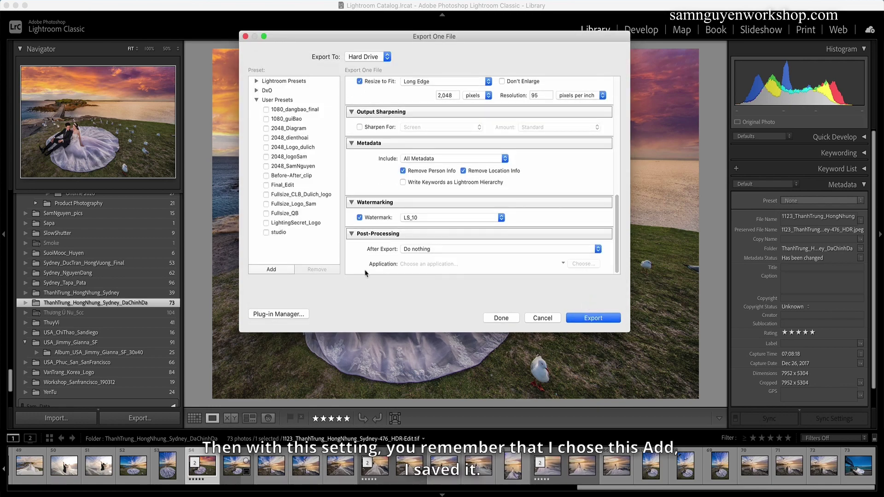
pyautogui.click(275, 271)
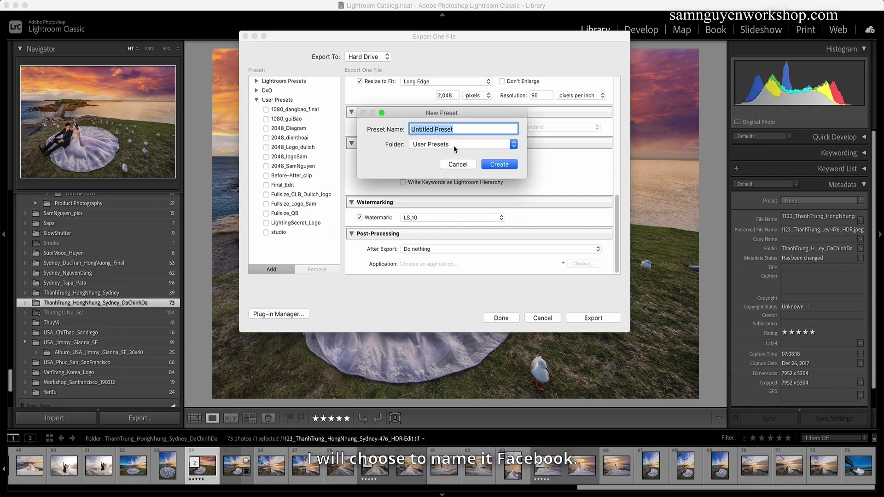
pyautogui.write('Facebook')
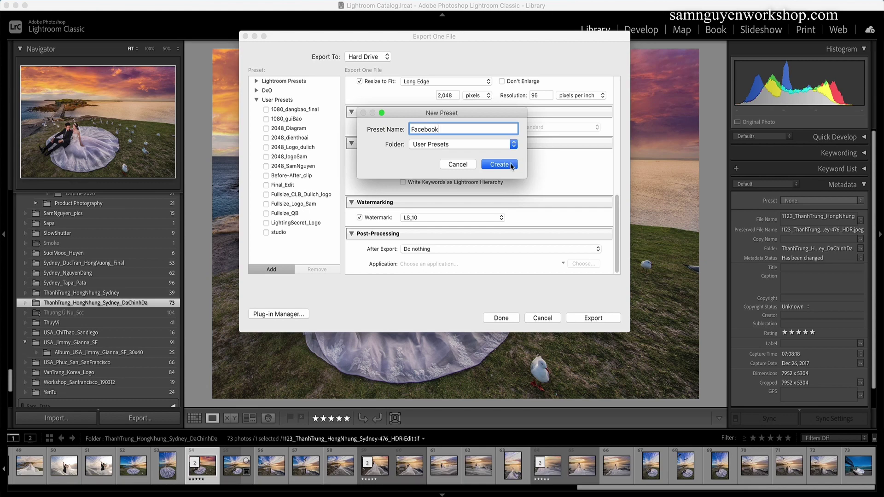
pyautogui.click(499, 164)
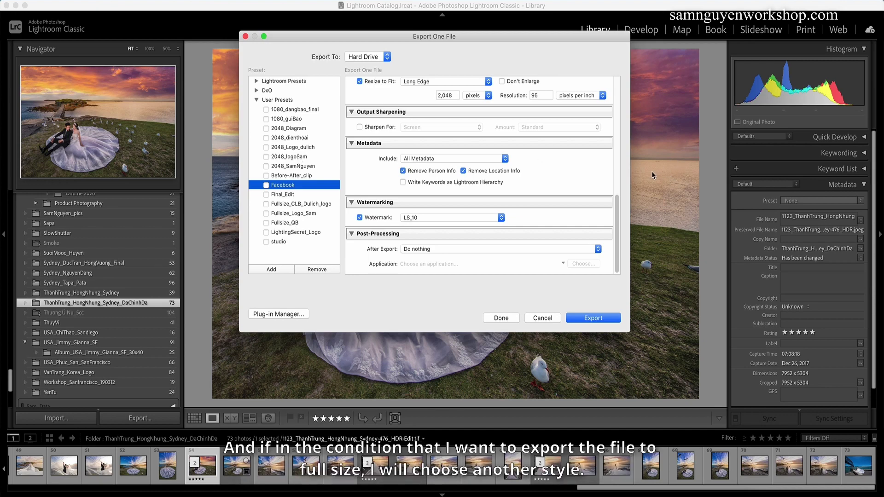
pyautogui.scroll(10, 613, 221)
pyautogui.scroll(-10, 612, 221)
pyautogui.scroll(10, 517, 217)
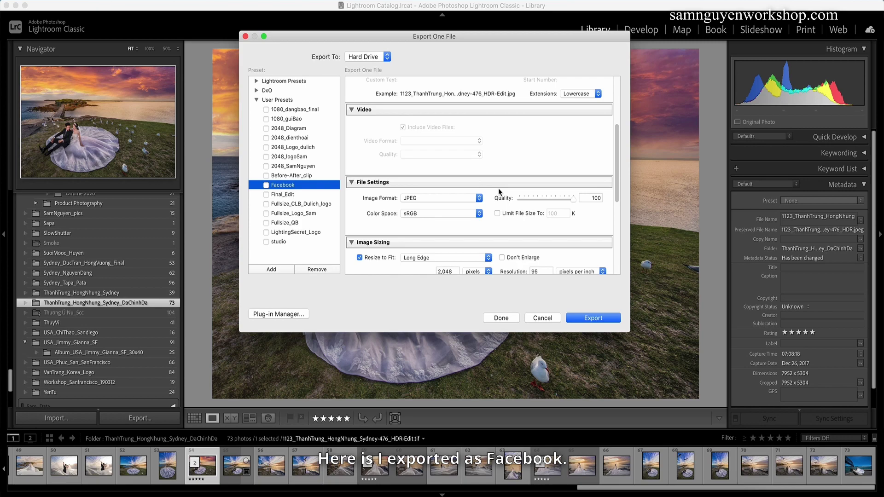
pyautogui.scroll(-5, 581, 222)
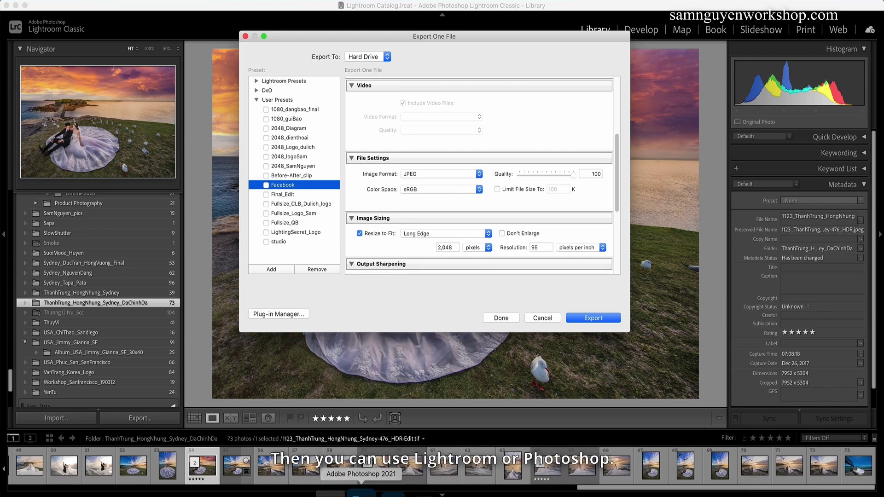
# Step: Back in Photoshop, make a second 2048 px Facebook copy of the full-size TIF with Resize FB
pyautogui.click(364, 490)
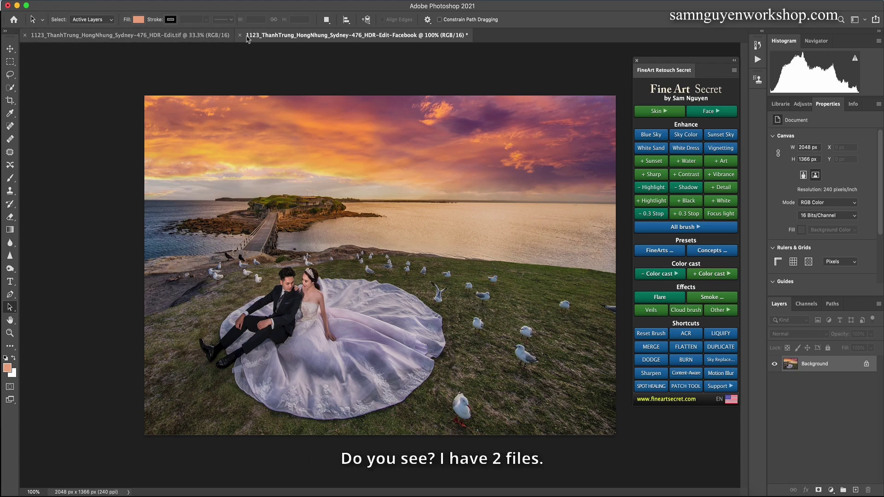
pyautogui.click(201, 36)
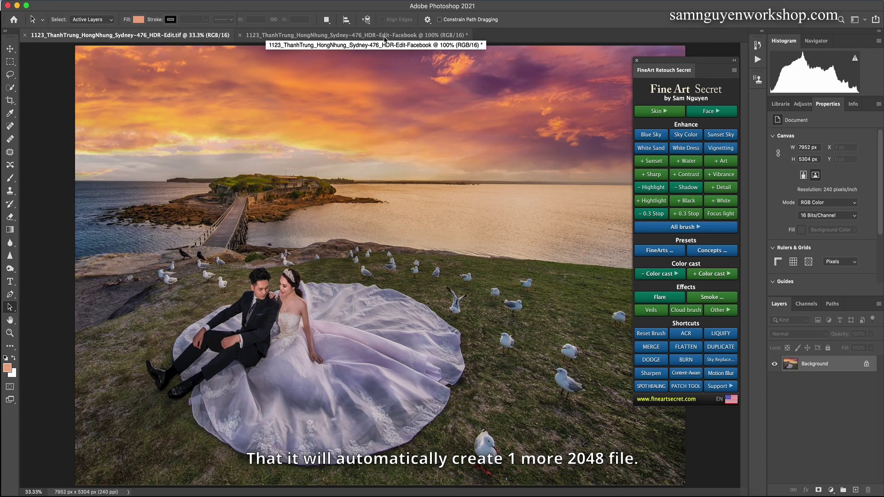
pyautogui.click(717, 387)
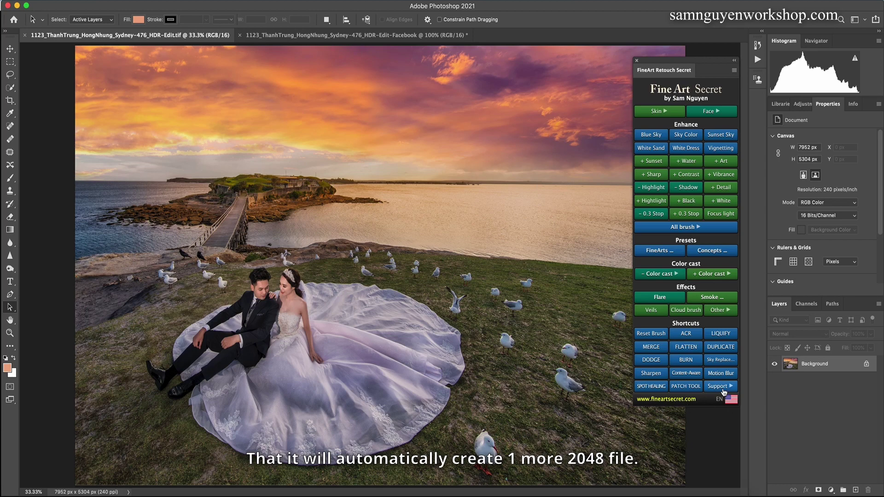
pyautogui.click(720, 359)
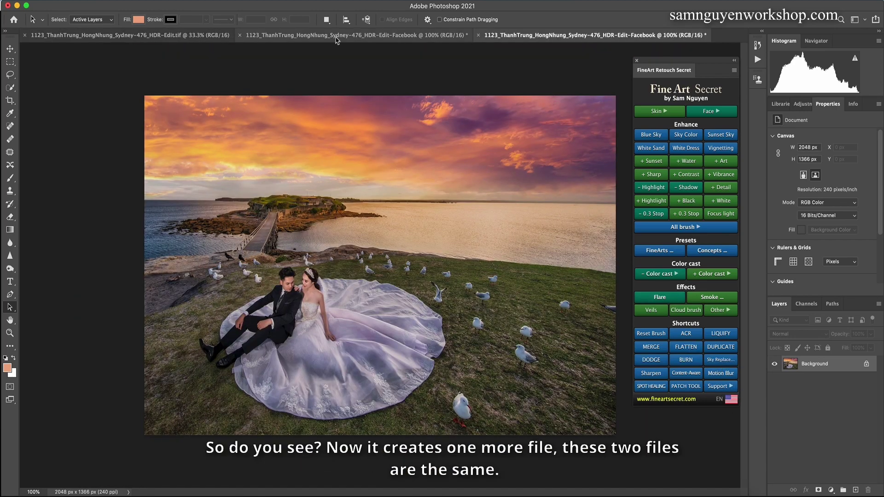
# Step: Compare the two identical Facebook copies by switching between their tabs
pyautogui.click(338, 36)
pyautogui.click(537, 38)
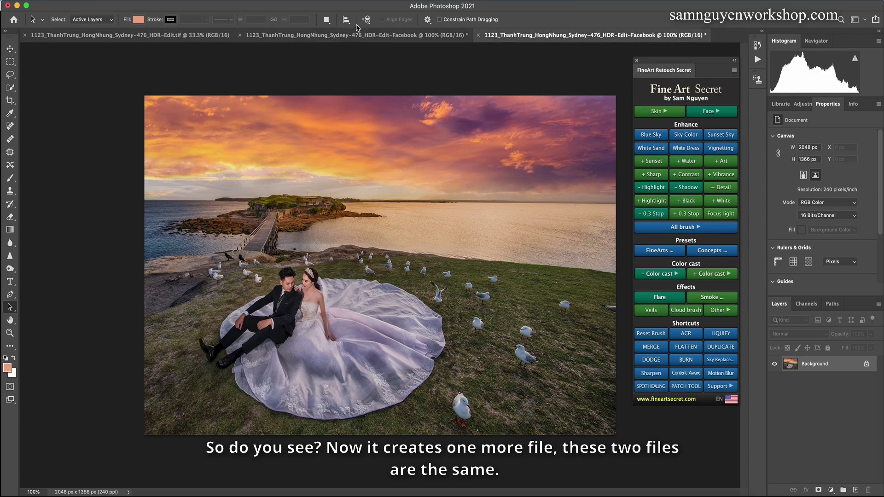
pyautogui.click(353, 37)
pyautogui.hotkey('ctrl', 'Tab')
pyautogui.click(354, 37)
pyautogui.hotkey('ctrl', 'Tab')
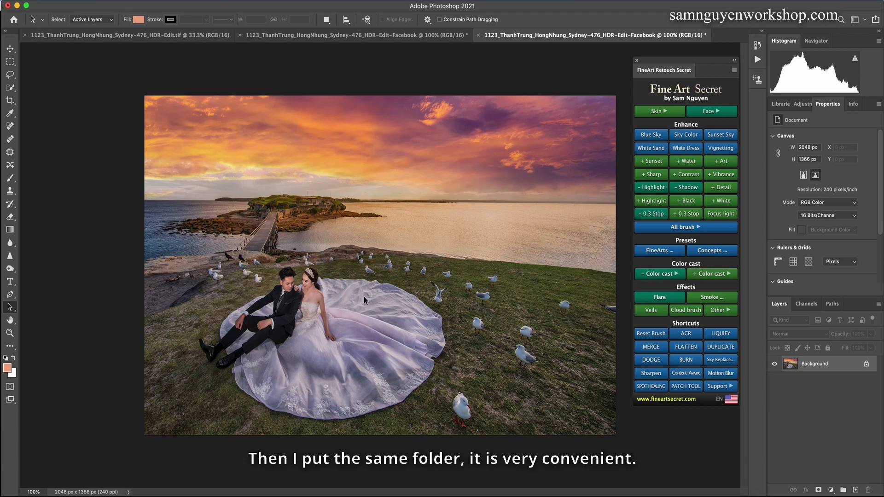
# Step: Resize the original TIF itself to 2048 px wide in Image Size, giving 2048 × 1366
pyautogui.click(195, 36)
pyautogui.click(111, 0)
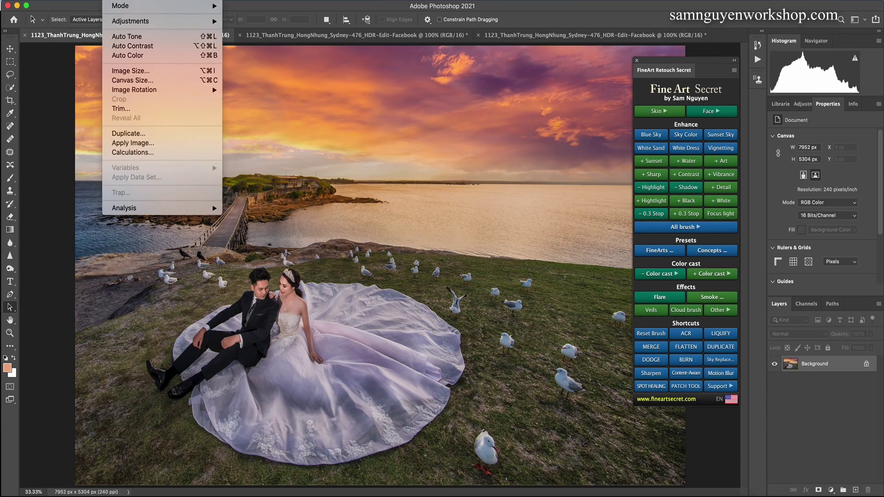
pyautogui.moveTo(90, 0)
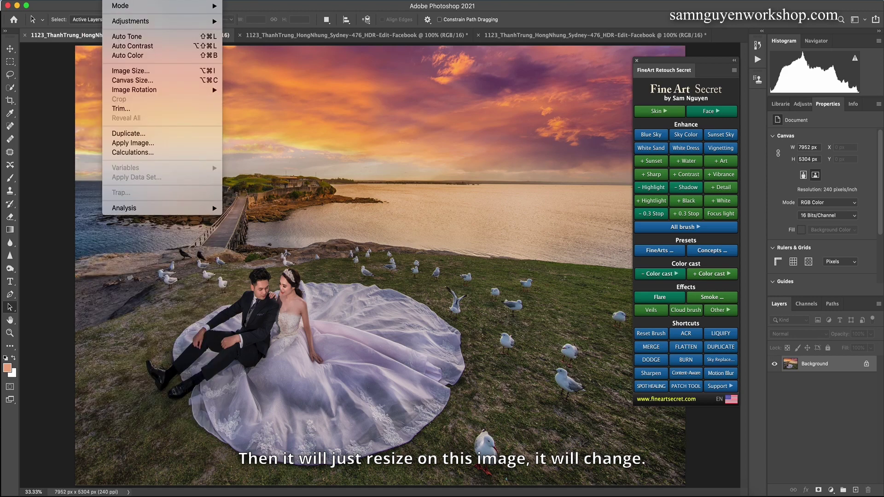
pyautogui.click(128, 70)
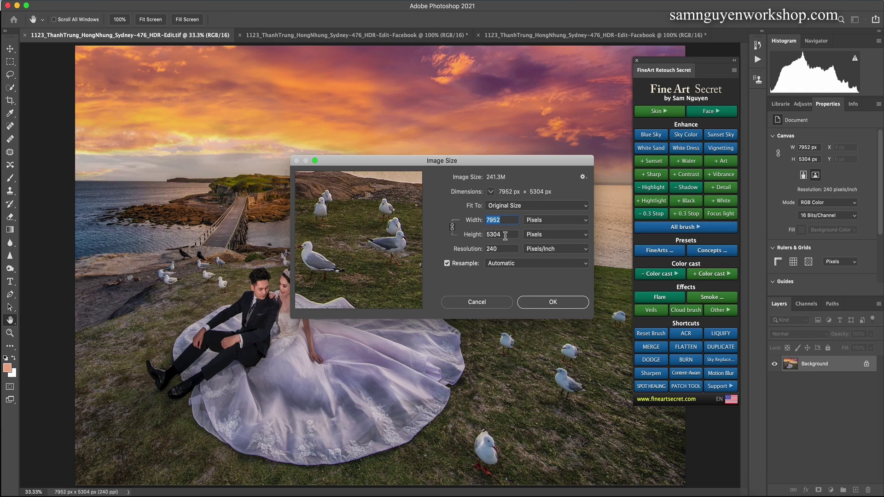
pyautogui.write('2048')
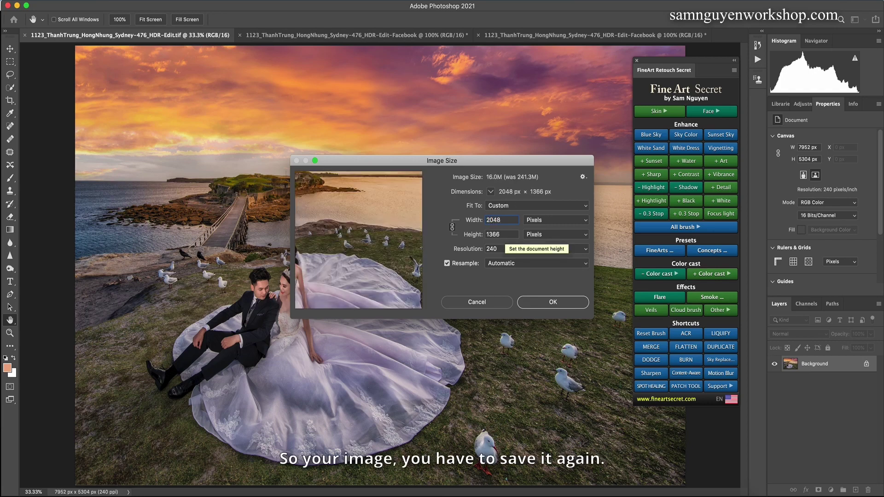
pyautogui.click(553, 302)
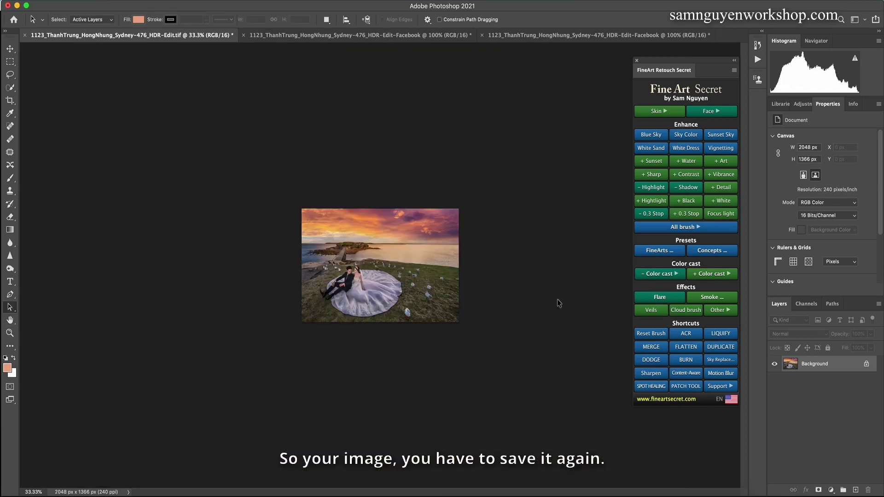
# Step: Zoom in on the resized photo, check the Facebook copy tabs, then switch to the browser
pyautogui.press('super+equal')
pyautogui.press('super+equal')
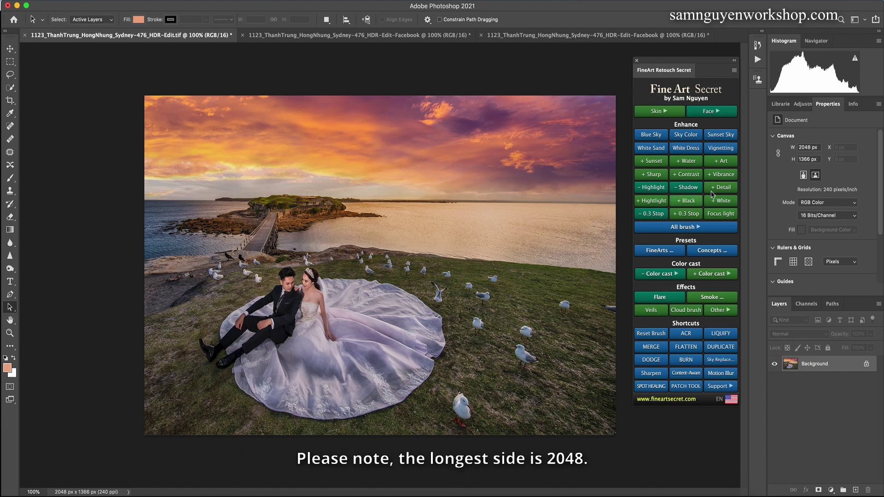
pyautogui.click(719, 386)
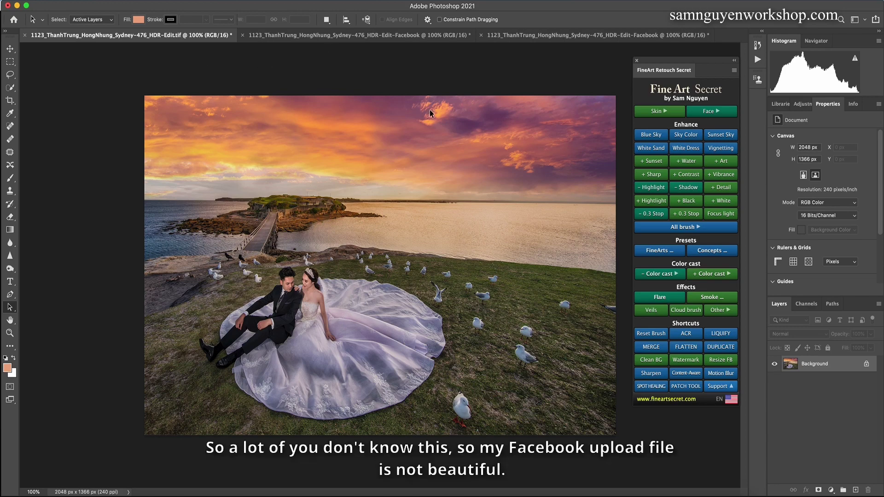
pyautogui.click(536, 33)
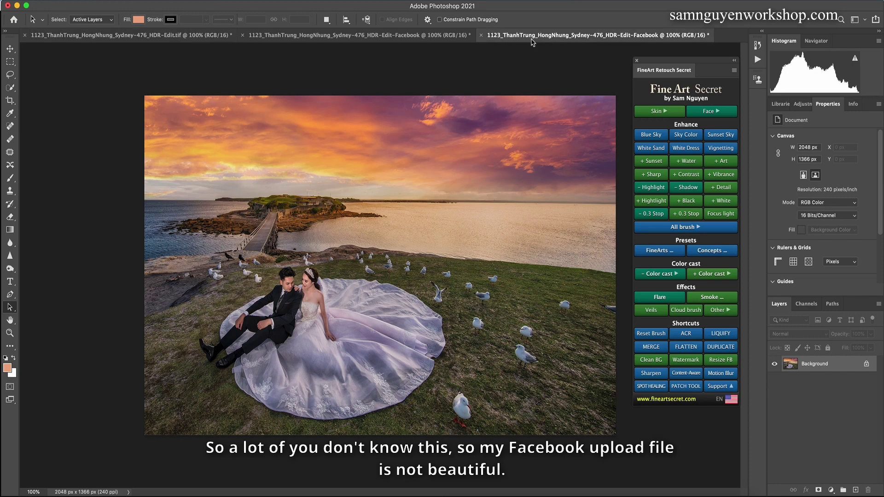
pyautogui.click(412, 34)
pyautogui.press('super+Tab')
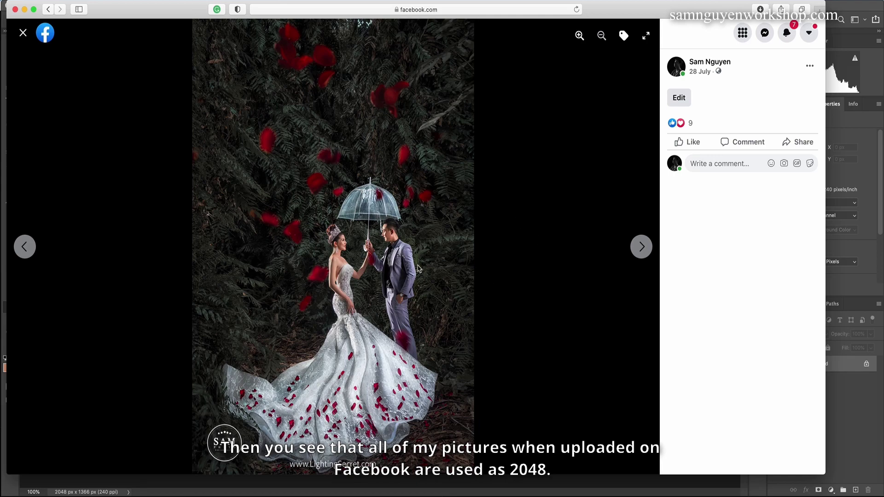
# Step: View the next two posted wedding photos on Facebook, then return to Photoshop
pyautogui.click(641, 247)
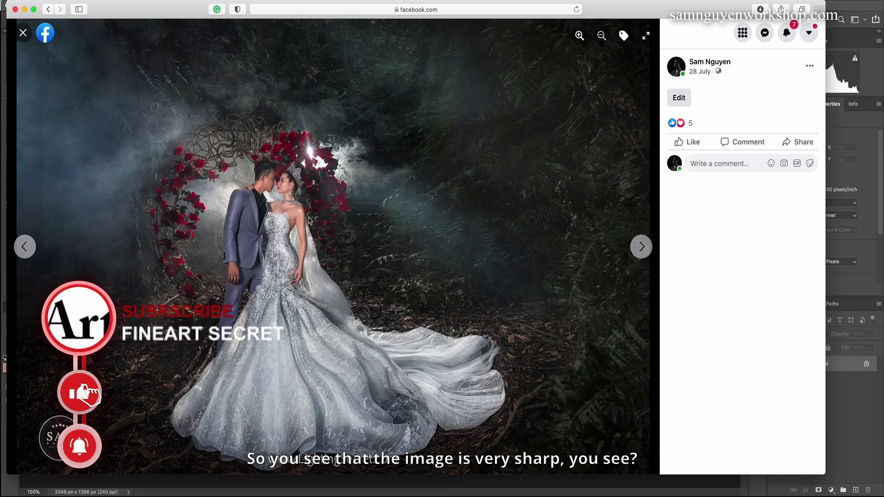
pyautogui.click(641, 247)
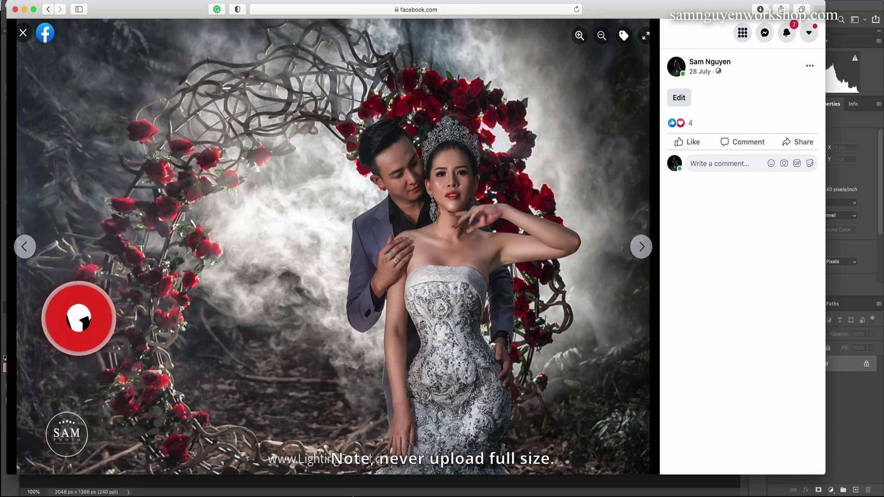
pyautogui.click(375, 492)
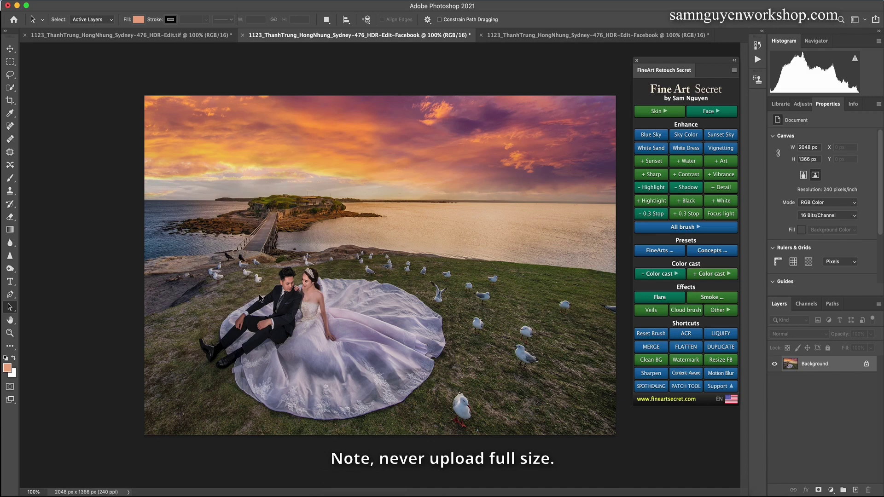
# Step: Undo the resize to restore 7952 × 5304 px and zoom out to see the whole photo
pyautogui.press('super+z')
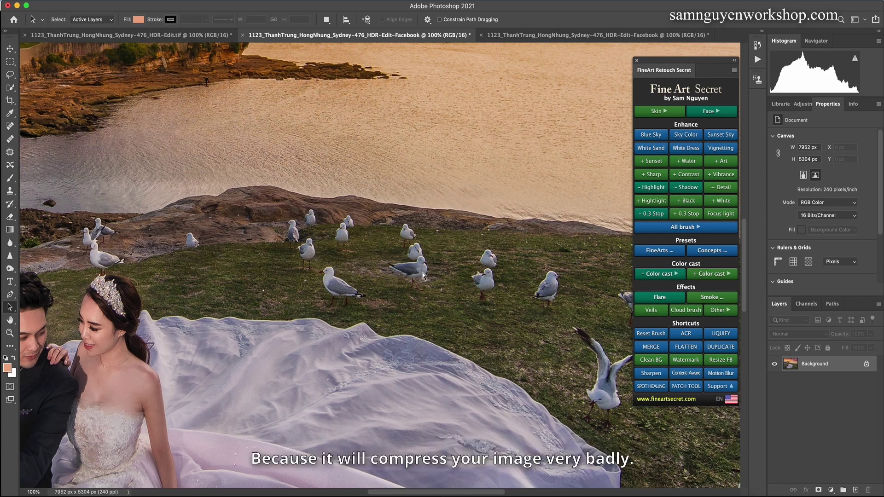
pyautogui.press('super+0')
pyautogui.press('super+minus')
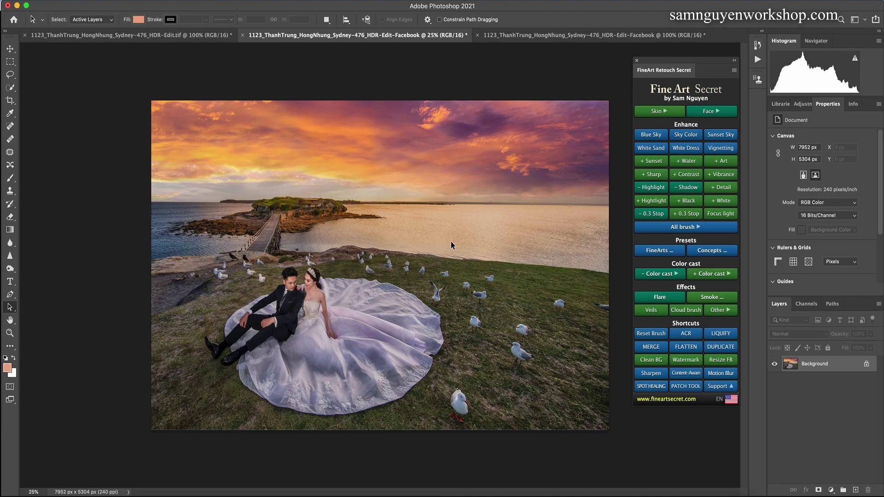